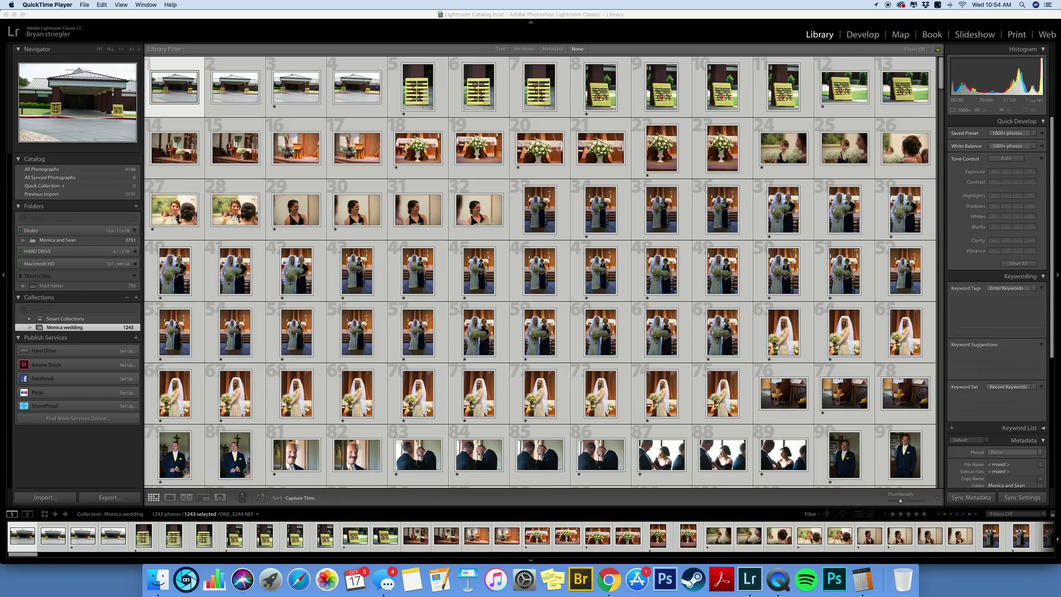
# Open the Rename Photos dialog for all 1243 photos from the Library menu
pyautogui.click(380, 18)
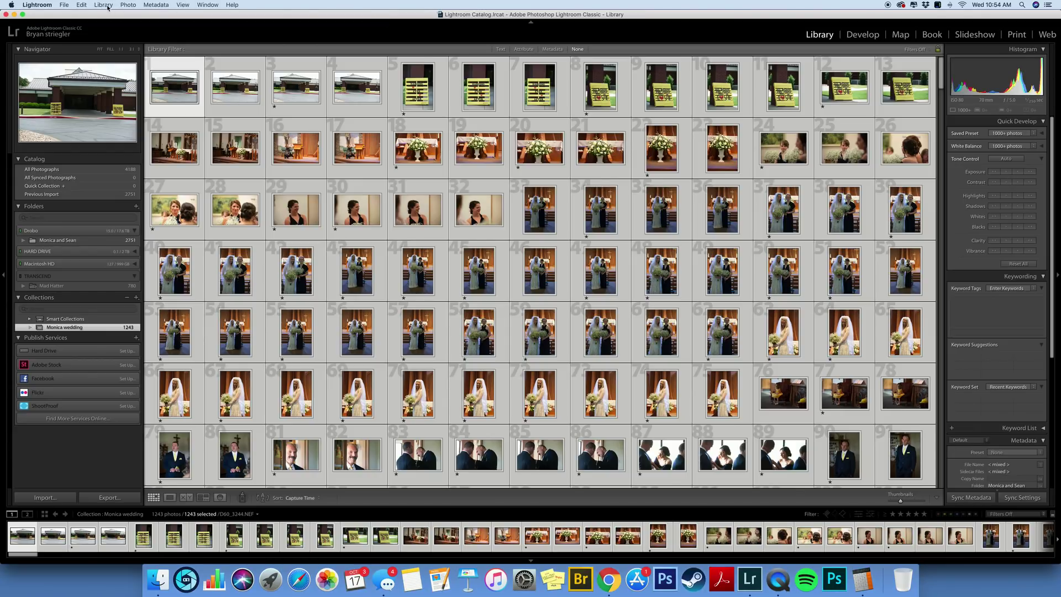
pyautogui.click(106, 6)
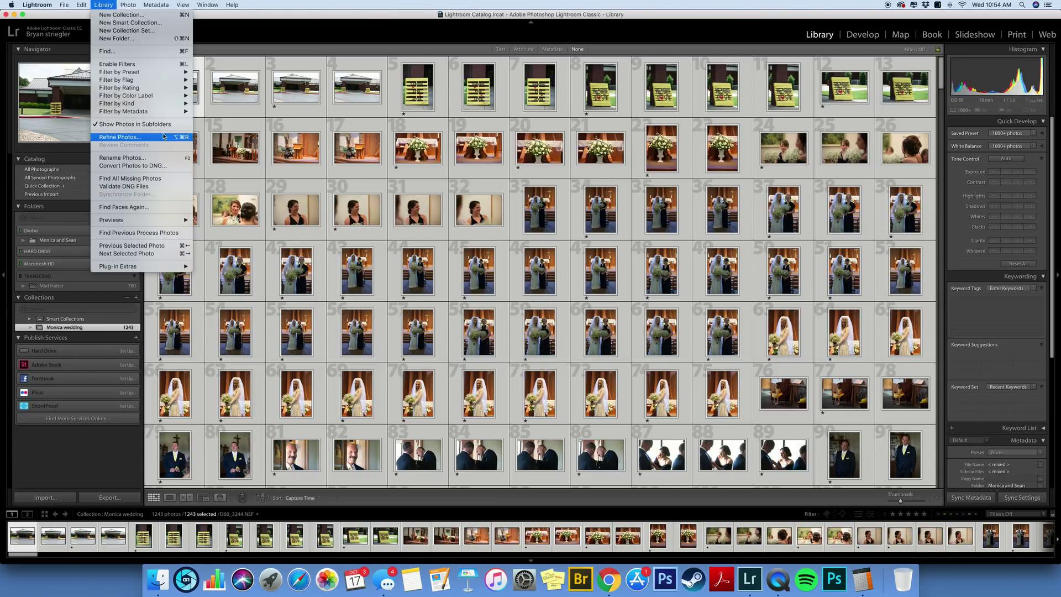
pyautogui.click(178, 157)
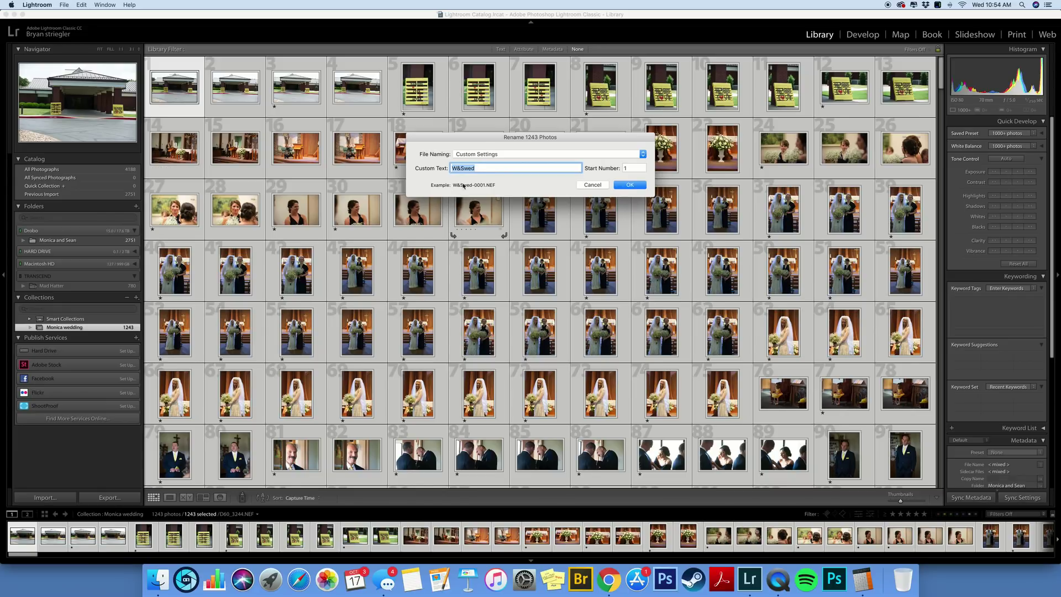
# Set the File Naming scheme to Custom Name - Sequence
pyautogui.click(546, 154)
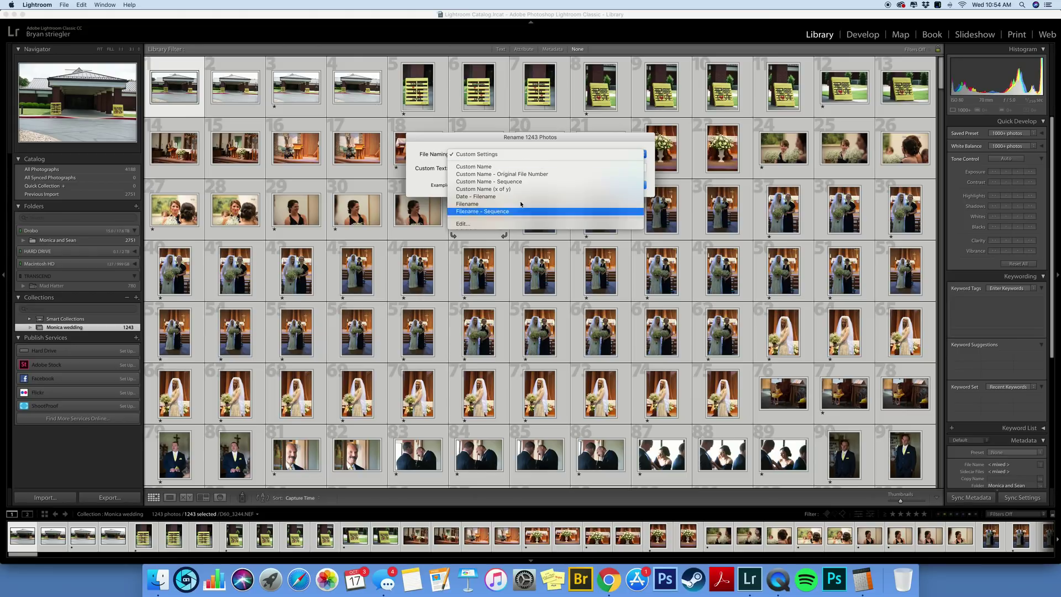
pyautogui.click(528, 167)
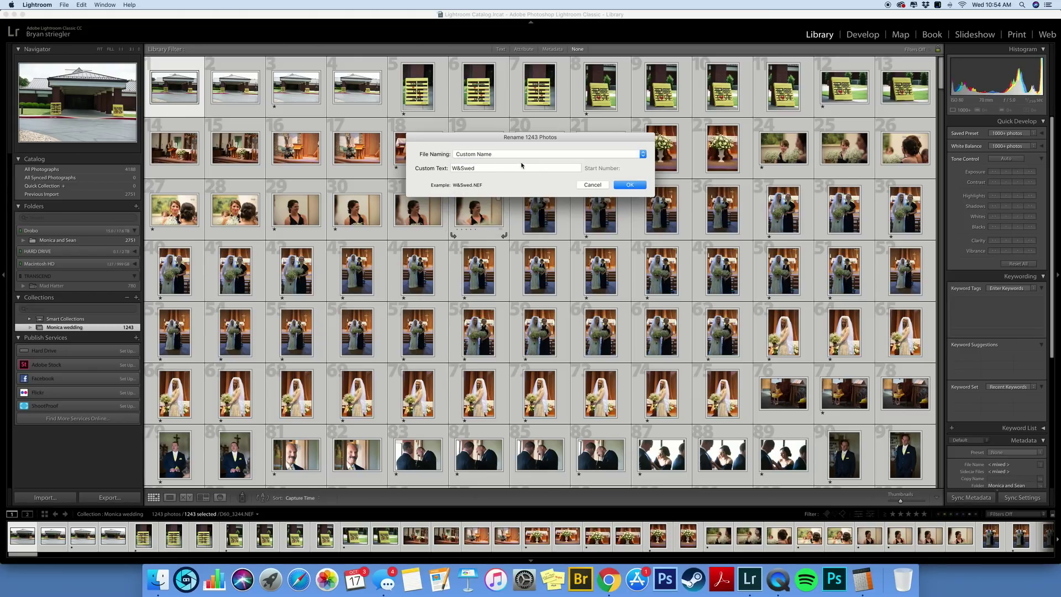
pyautogui.click(554, 159)
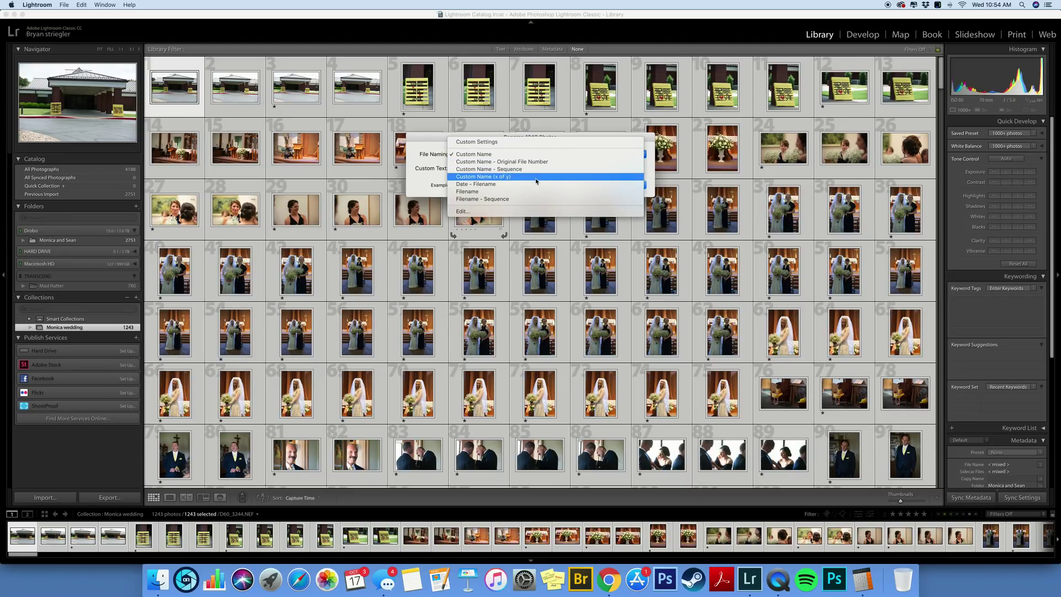
pyautogui.click(530, 169)
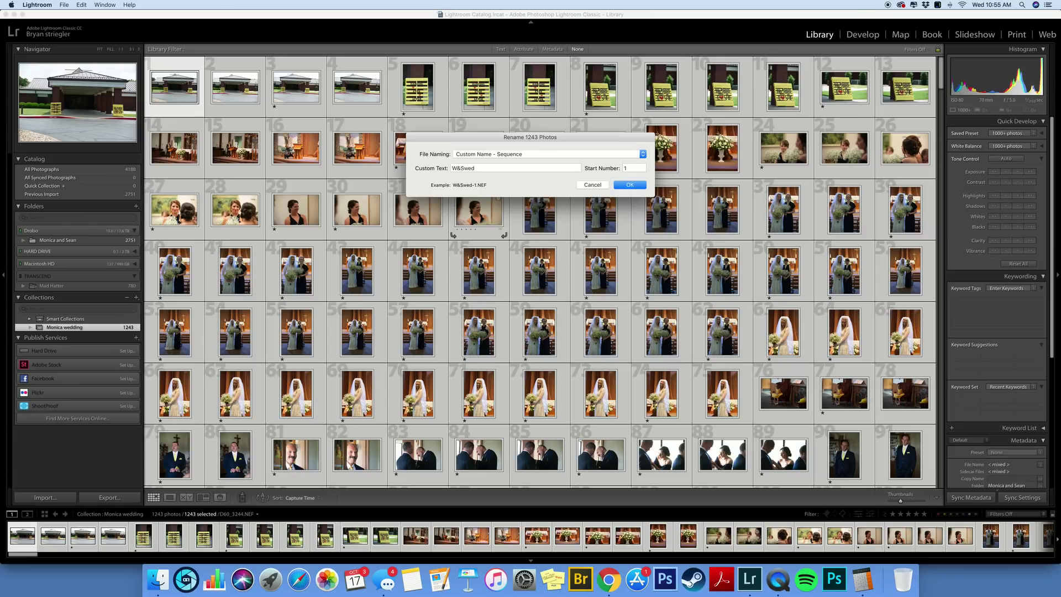
pyautogui.click(549, 154)
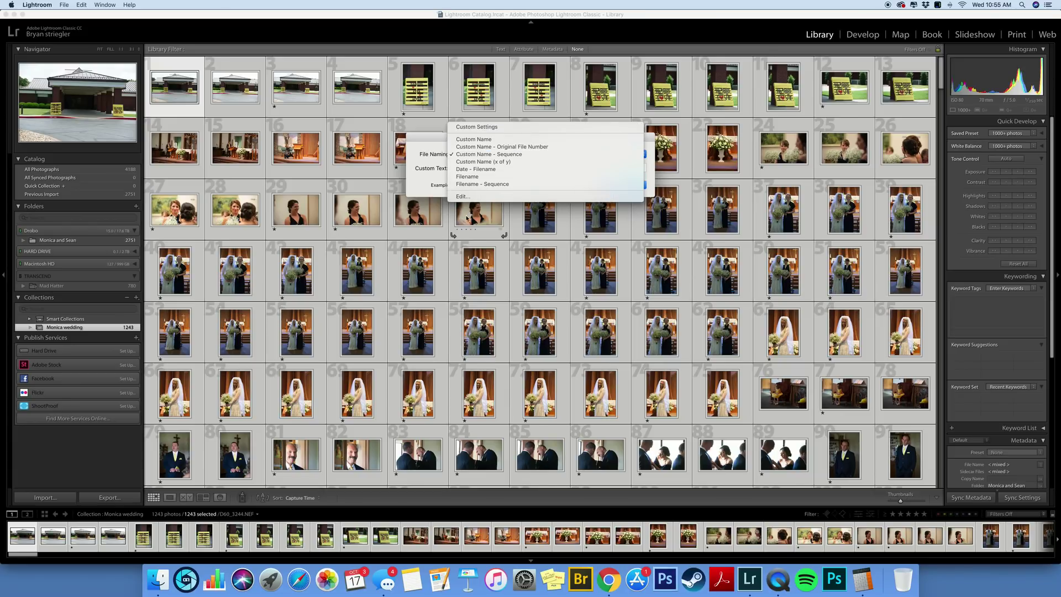
# Edit the filename template so the sequence number uses the four-digit Sequence # (0001) format
pyautogui.click(464, 197)
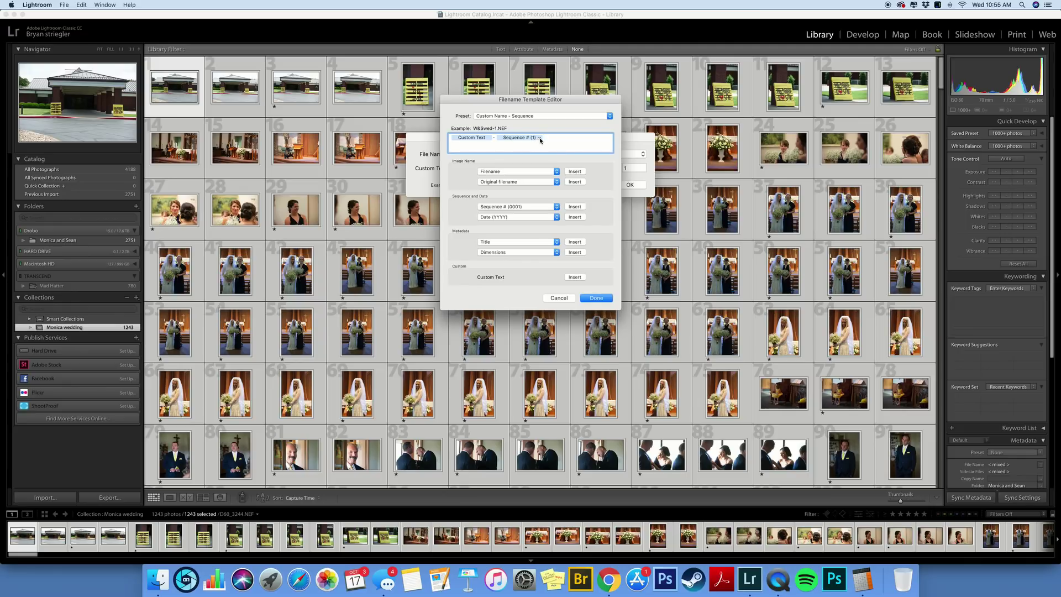
pyautogui.click(539, 138)
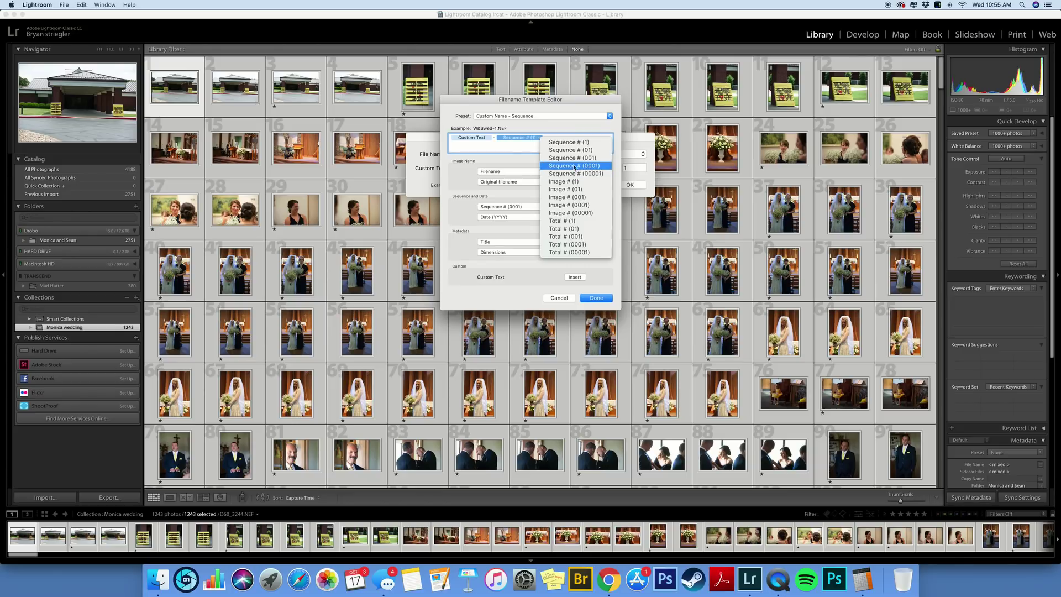
pyautogui.click(590, 166)
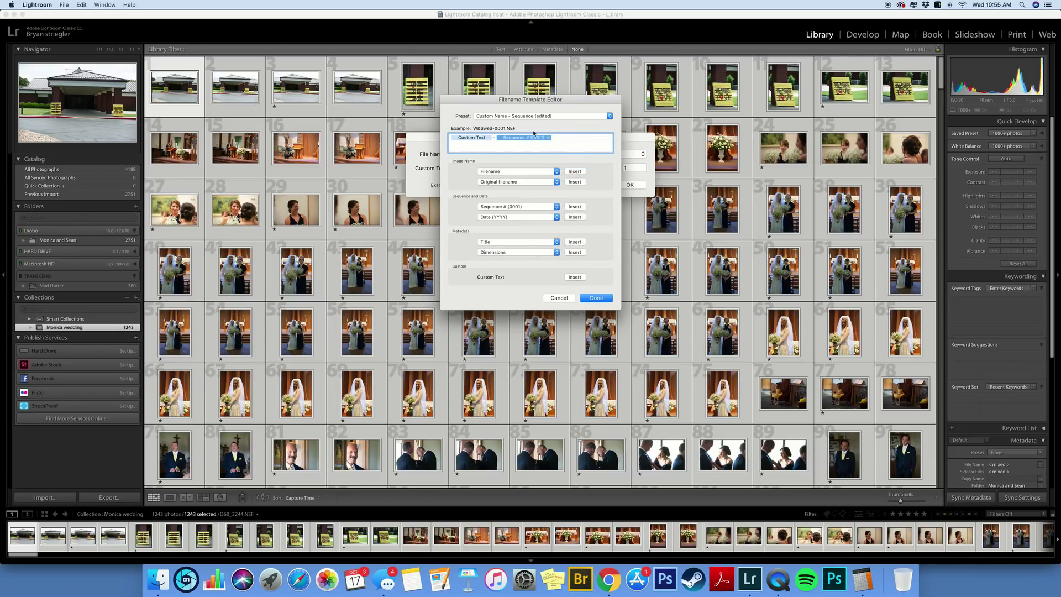
pyautogui.click(597, 298)
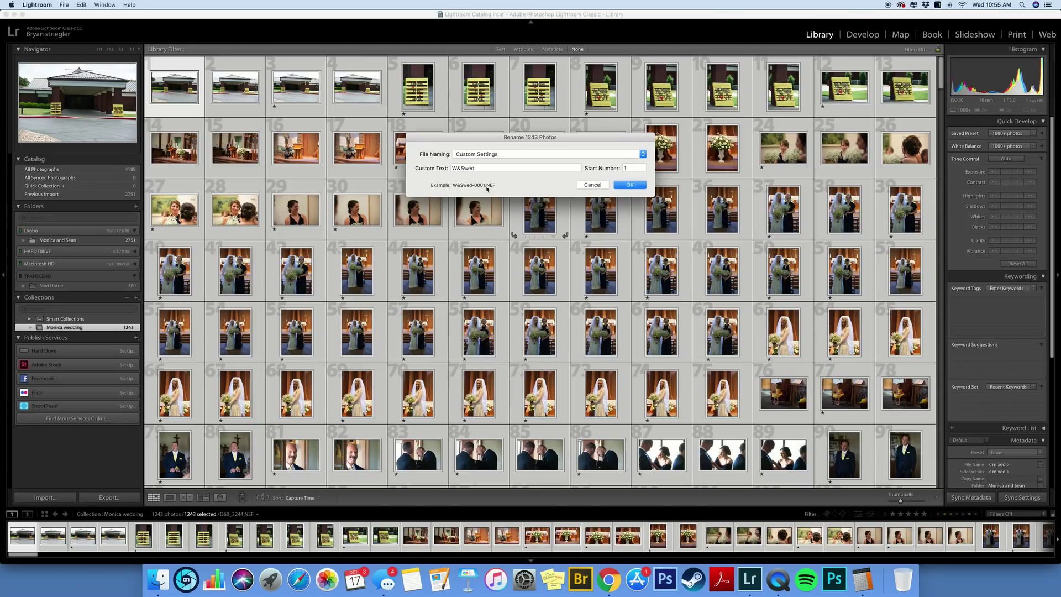
# Set the custom text to 'Wedding' and rename the 1243 photos
pyautogui.tripleClick(485, 168)
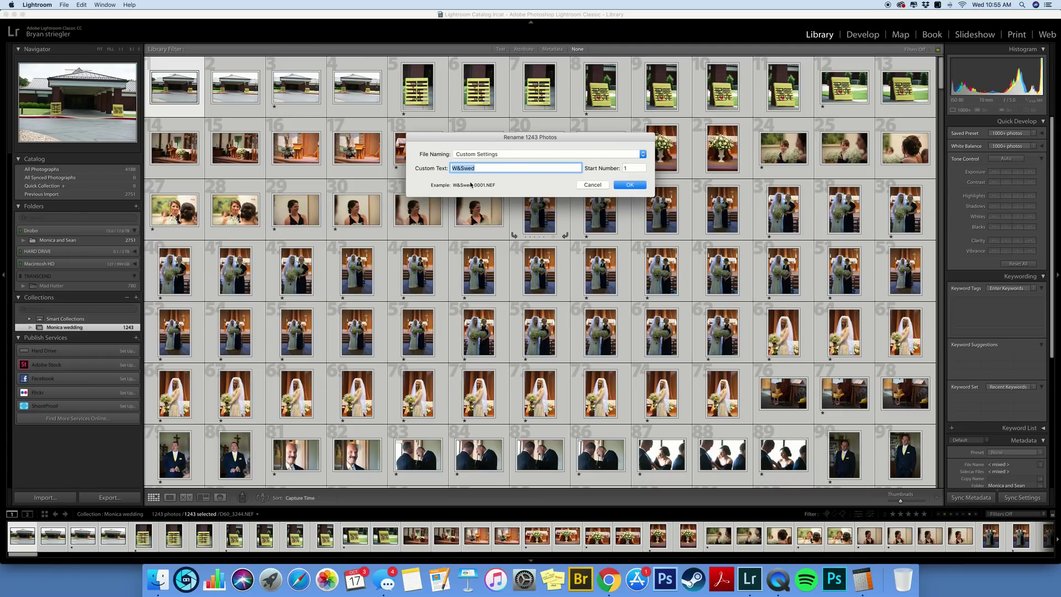
pyautogui.write('Wedding')
pyautogui.press('Return')
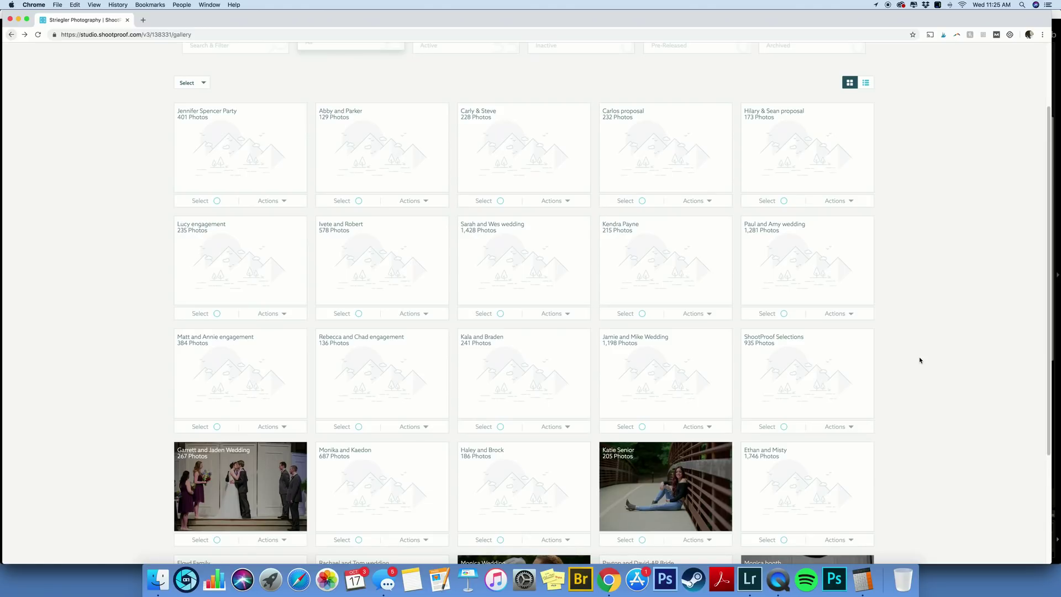
# Scroll to the ShootProof Selections gallery and open its Actions dropdown
pyautogui.scroll(-1, 919, 360)
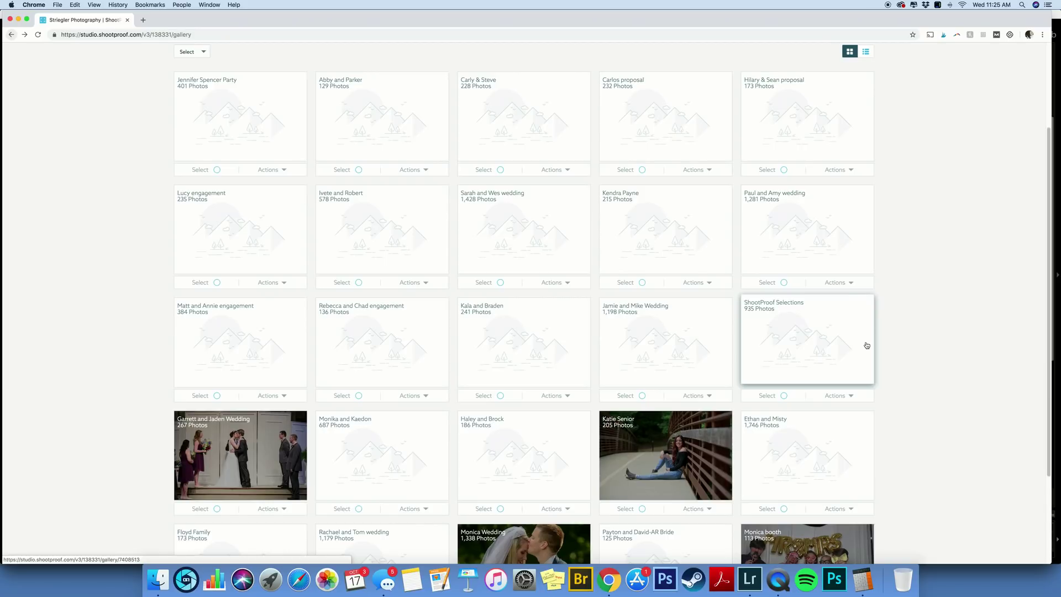
pyautogui.click(851, 396)
# Open Gallery Viewers and the visitor's 24 favorites, scrolling down to the Filenames list
pyautogui.click(819, 304)
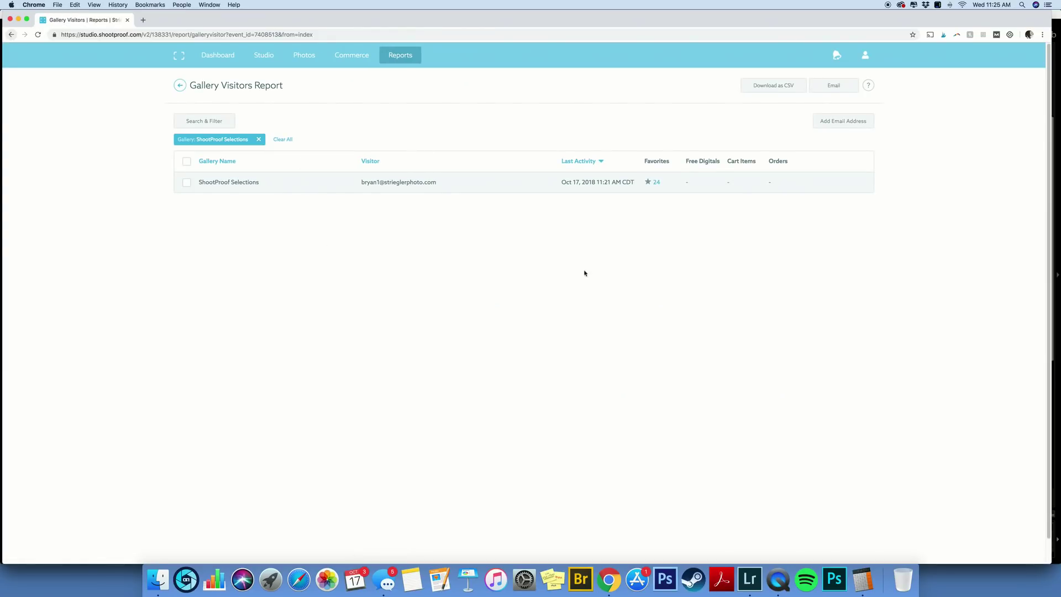
pyautogui.click(657, 184)
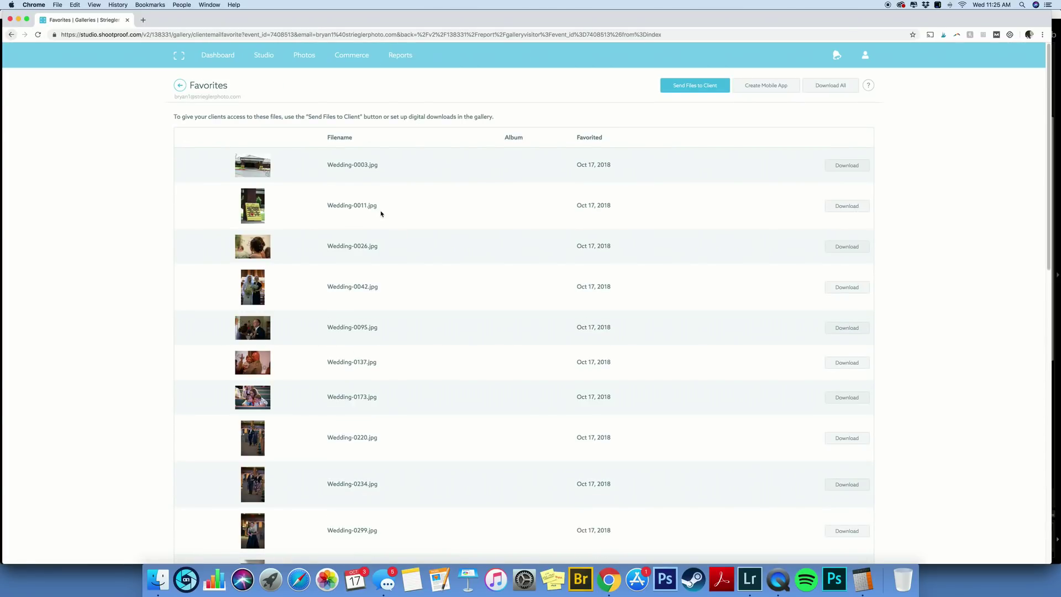
pyautogui.scroll(-1, 379, 212)
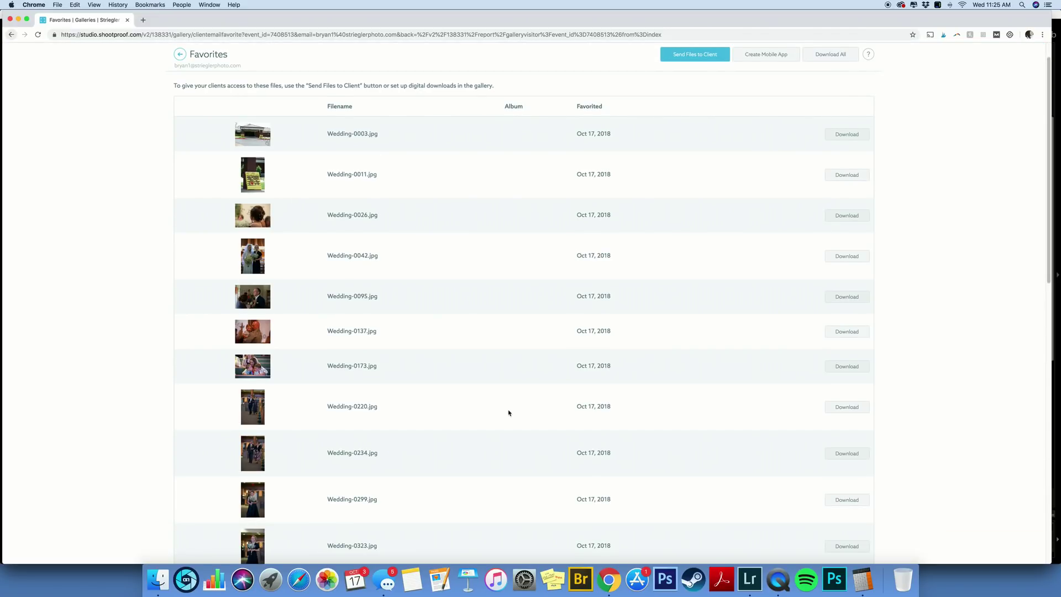
pyautogui.scroll(-15, 509, 414)
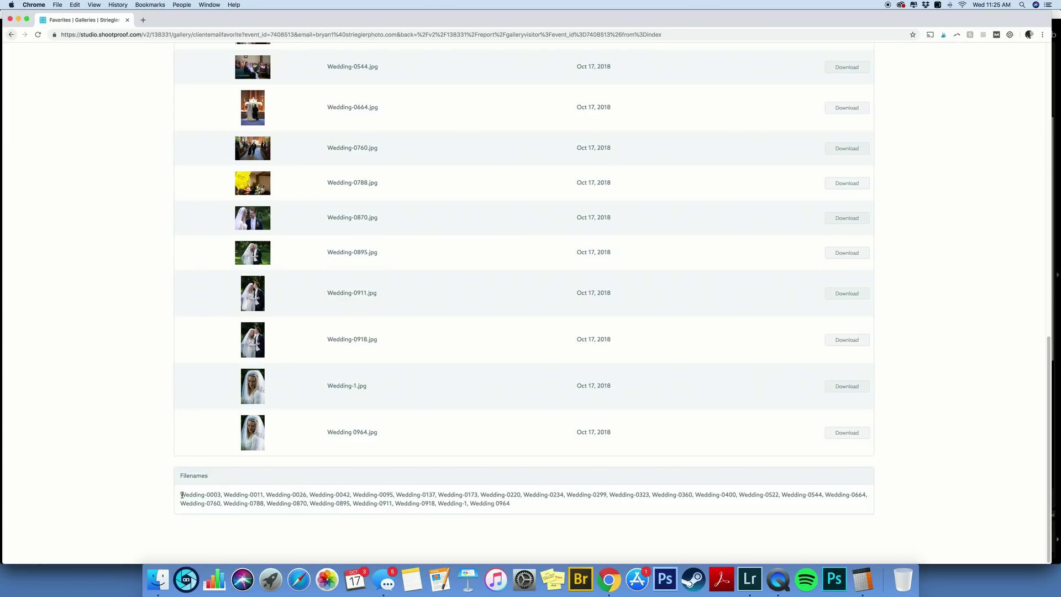
# Select and copy the comma-separated list of 24 favorite filenames from the Filenames box
pyautogui.moveTo(181, 494); pyautogui.dragTo(539, 512)
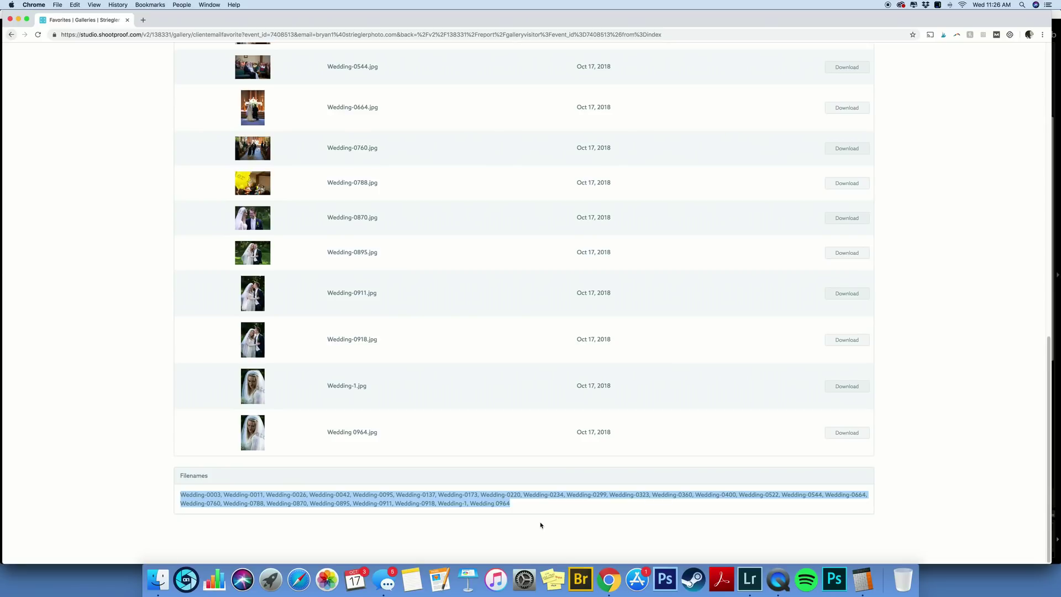
pyautogui.rightClick(493, 503)
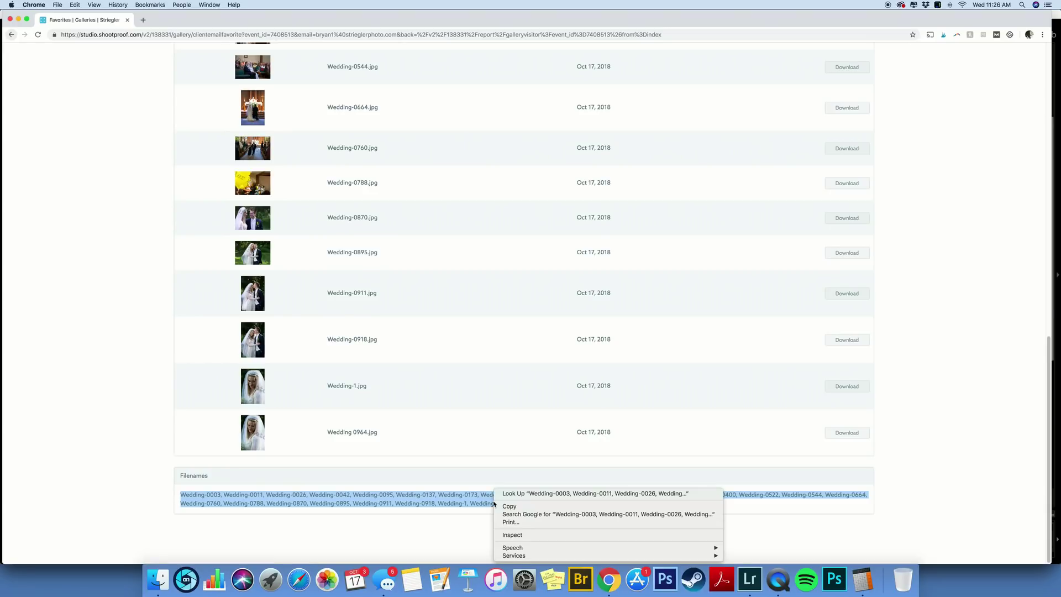
pyautogui.click(554, 504)
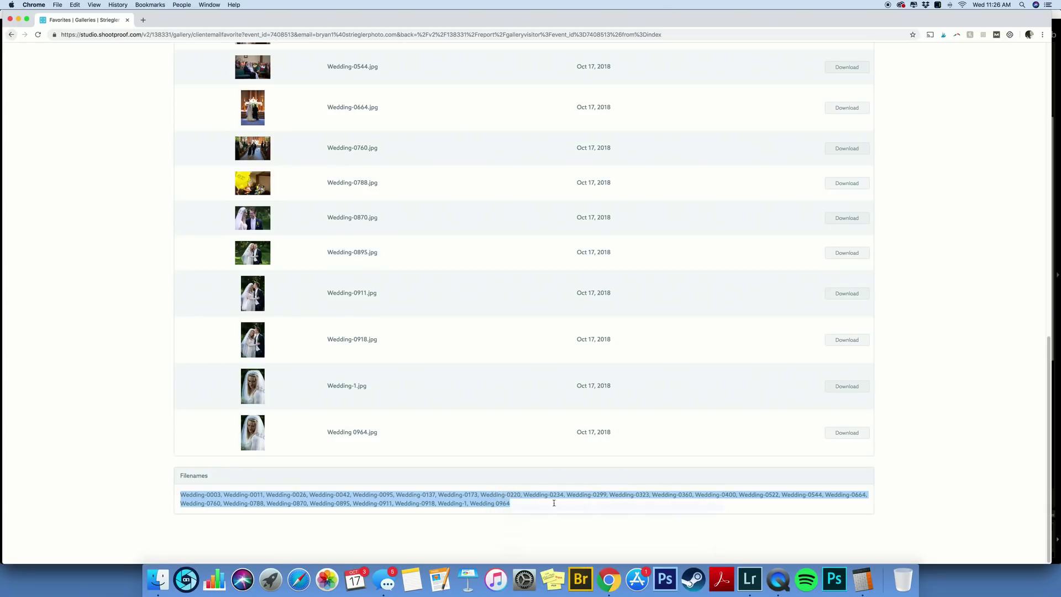
pyautogui.click(751, 587)
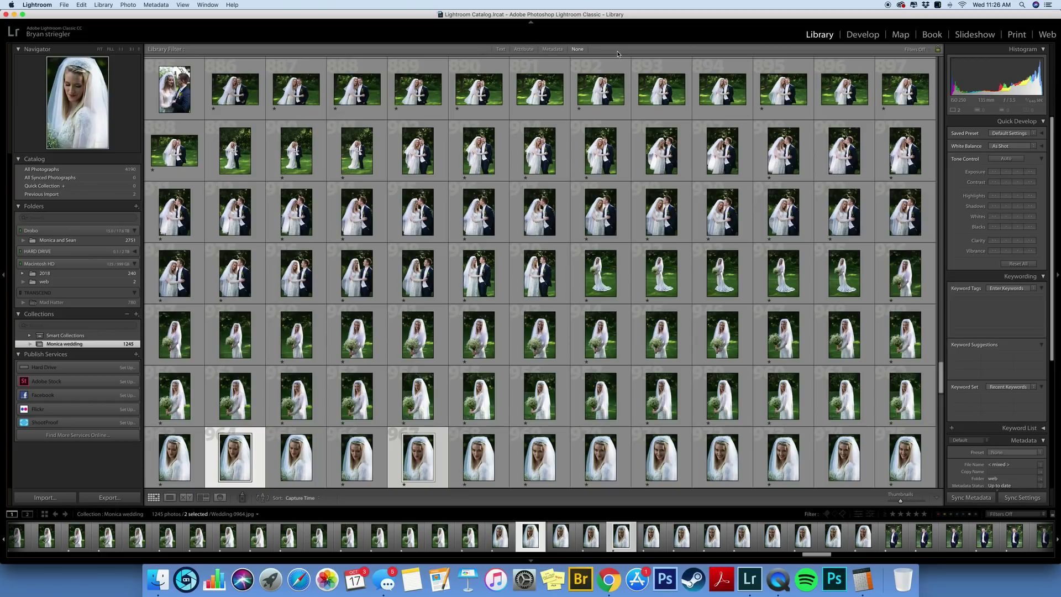
pyautogui.press('\\')
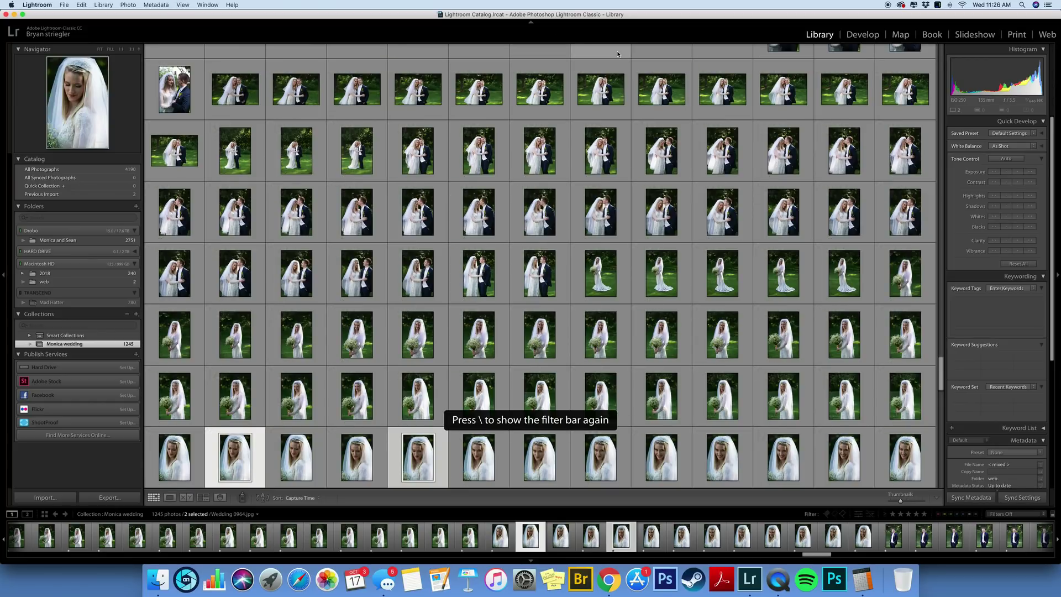
pyautogui.press('\\')
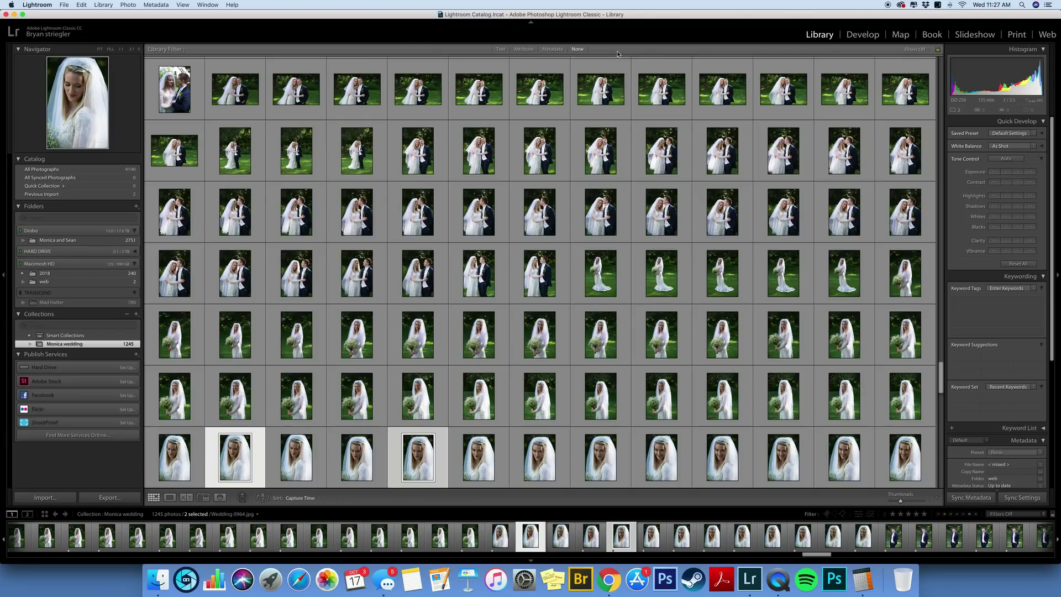
pyautogui.press('\\')
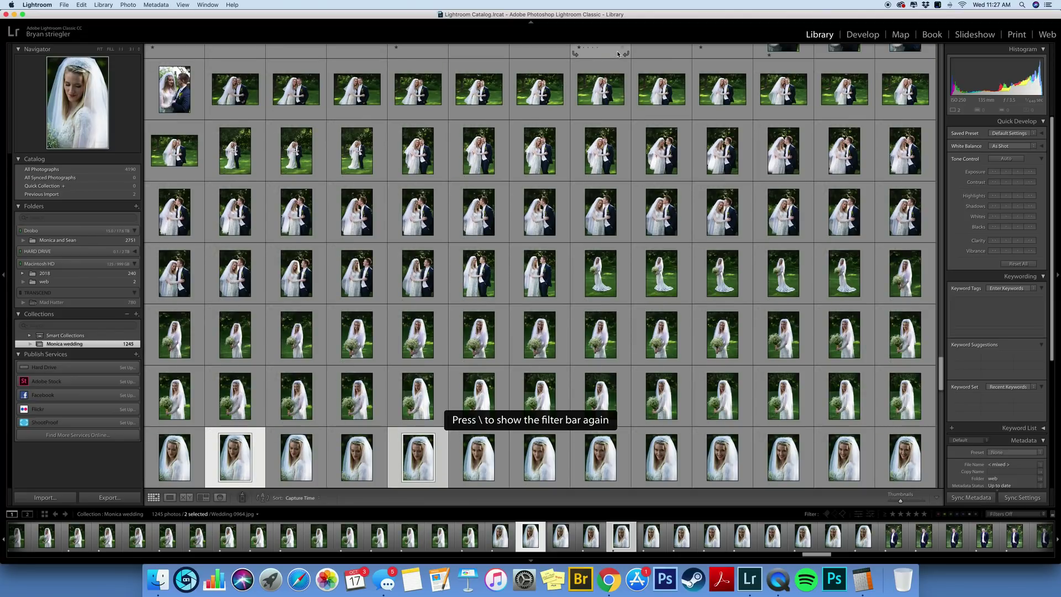
# Show the Library Filter bar, switch to the Text filter, and set its rule to Contains
pyautogui.press('\\')
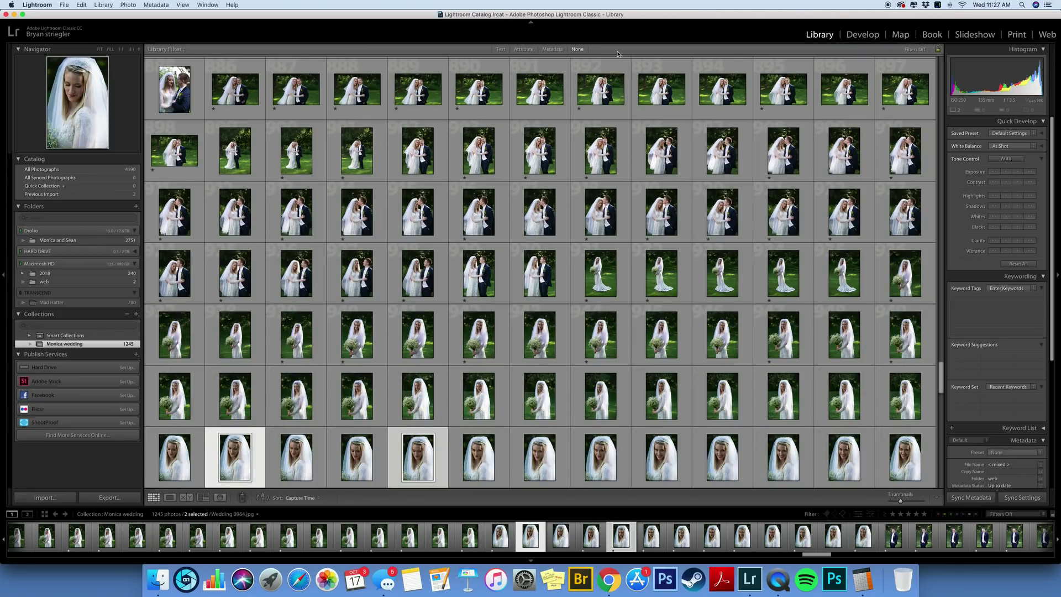
pyautogui.click(501, 50)
pyautogui.click(501, 50)
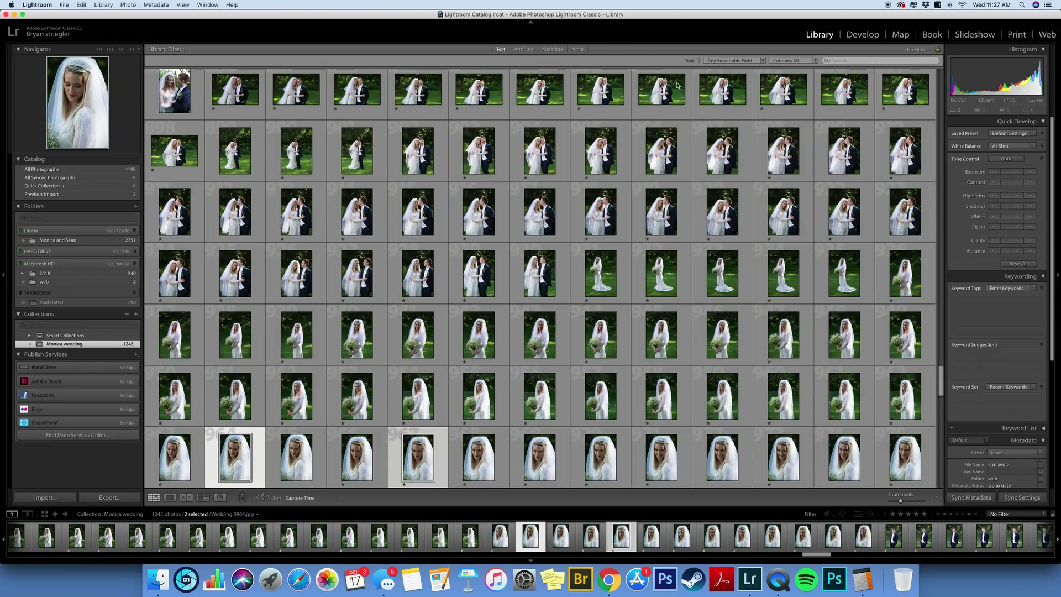
pyautogui.click(805, 63)
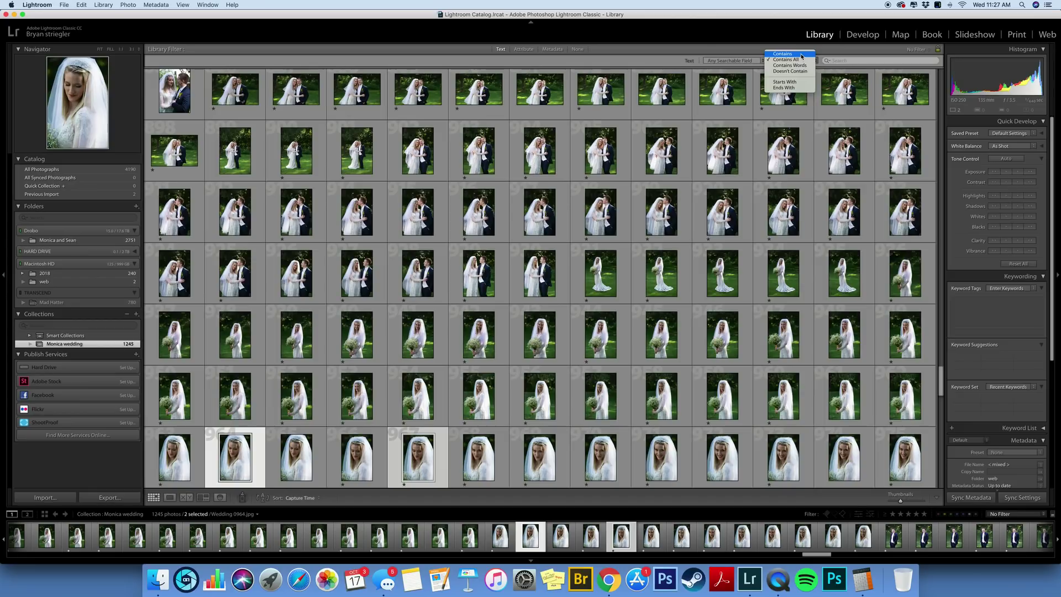
pyautogui.click(801, 55)
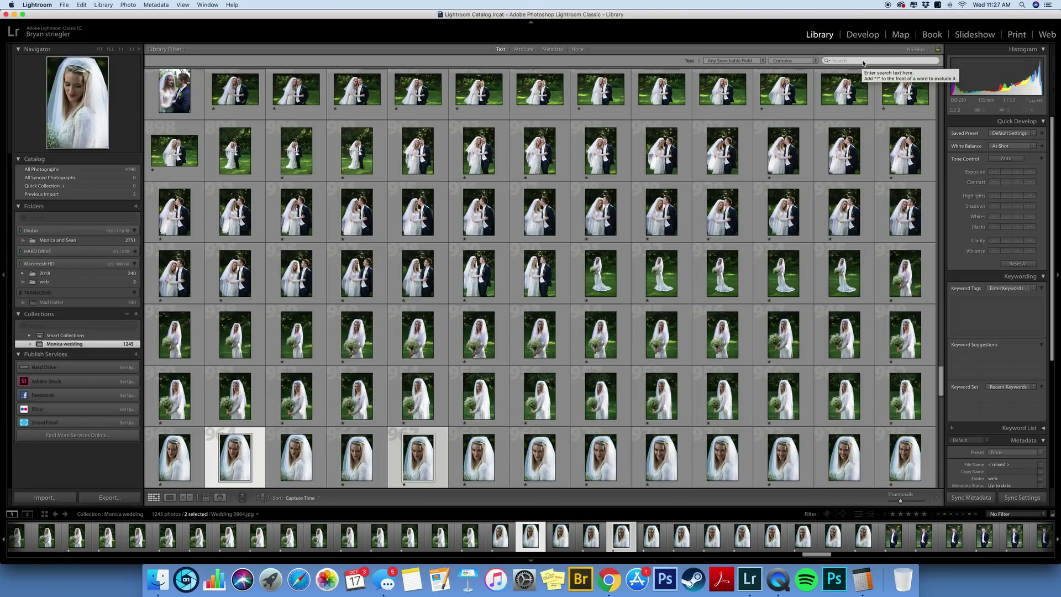
pyautogui.click(863, 61)
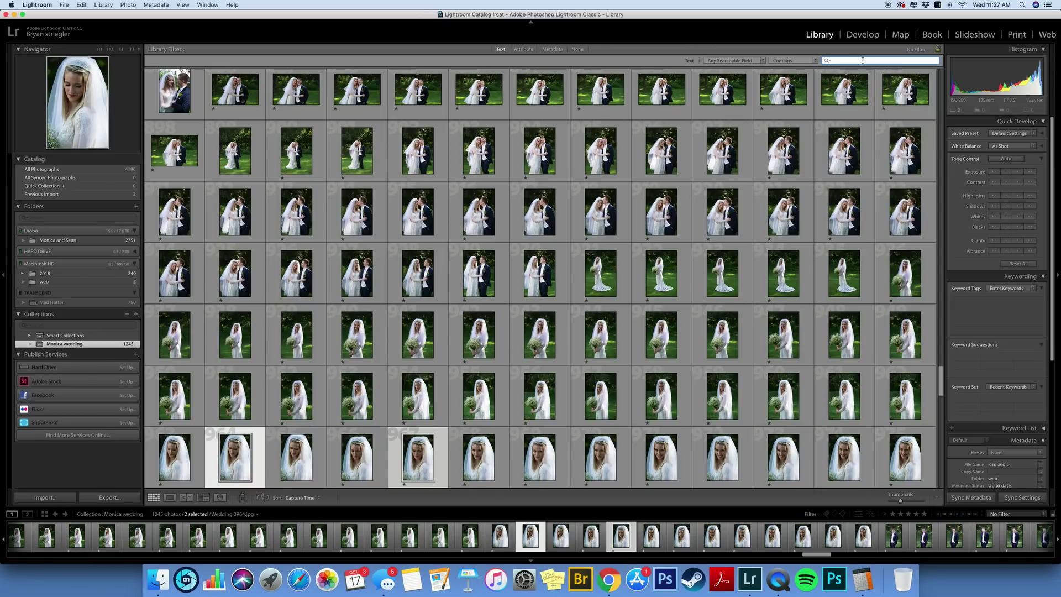
pyautogui.press('super+v')
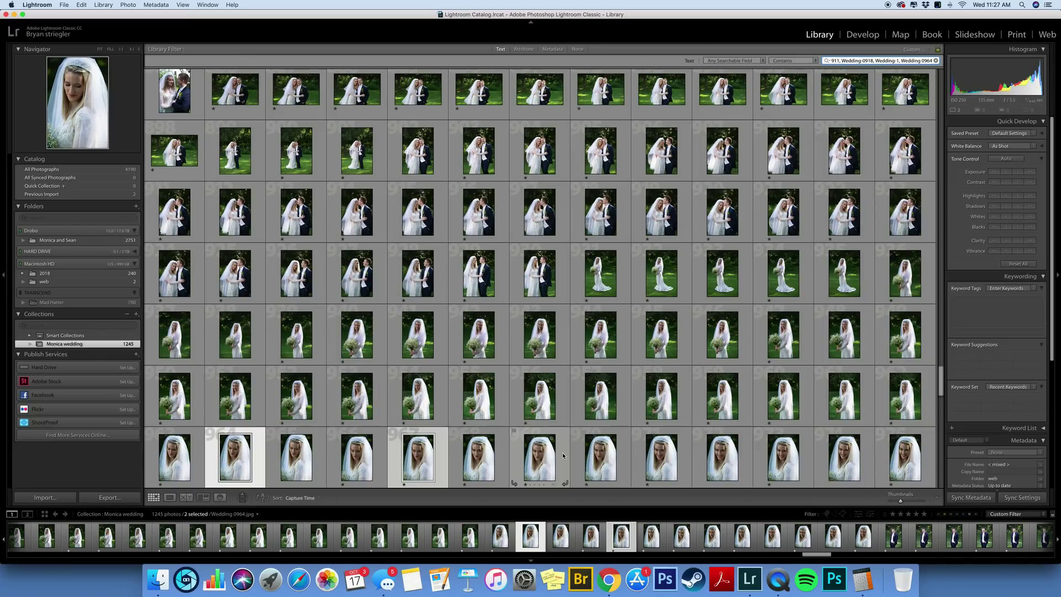
pyautogui.click(936, 61)
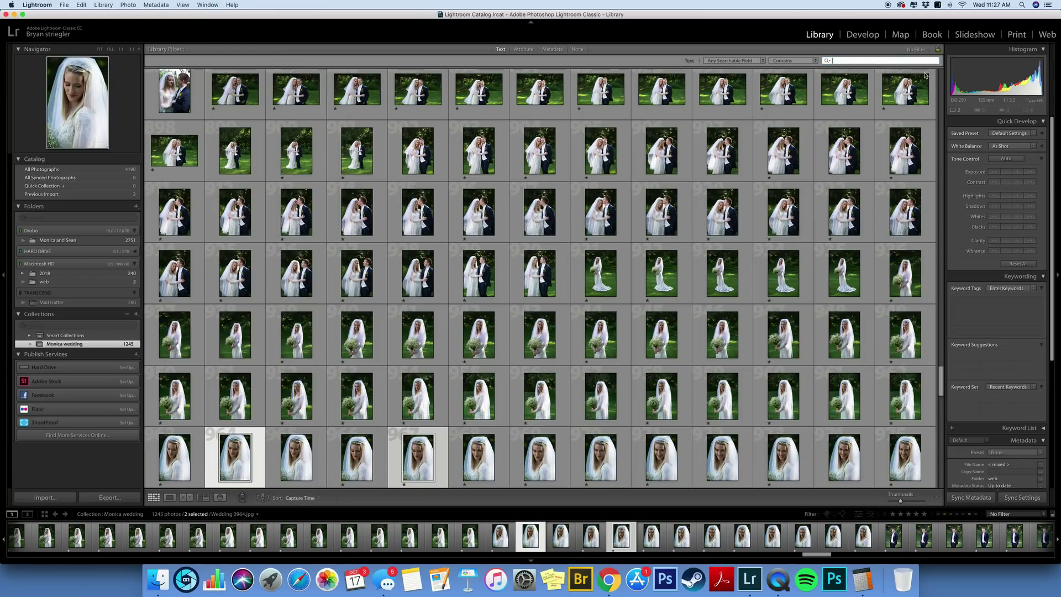
# Highlight the name Wedding-1 in the ShootProof Filenames list
pyautogui.click(609, 579)
pyautogui.click(610, 518)
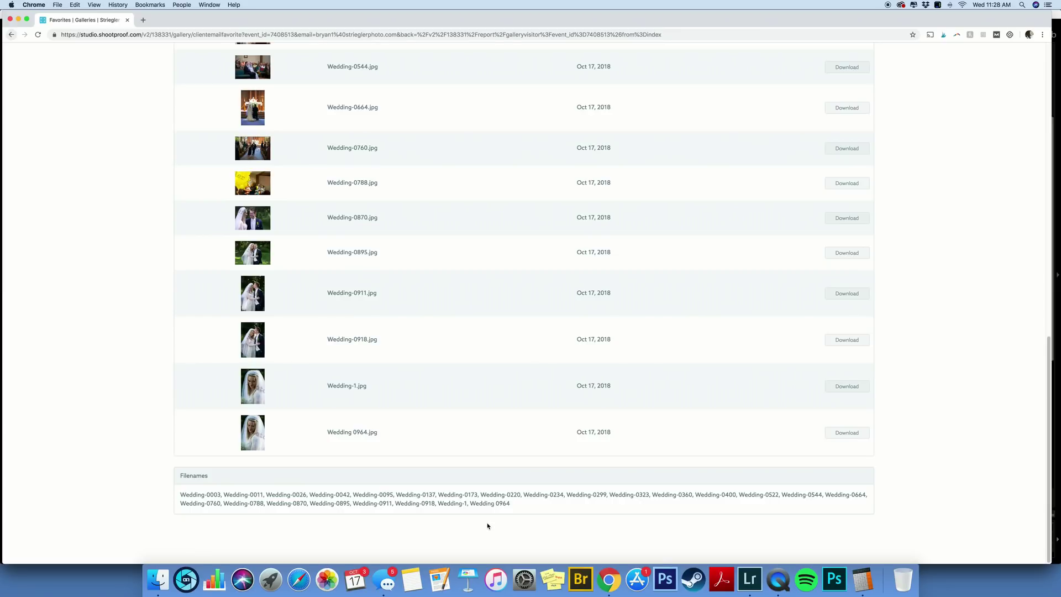
pyautogui.moveTo(439, 503); pyautogui.dragTo(466, 503)
# Paste Wedding-1 into the Library Filter text search and apply it, yielding 245 matches
pyautogui.click(750, 579)
pyautogui.click(865, 61)
pyautogui.press('cmd+v')
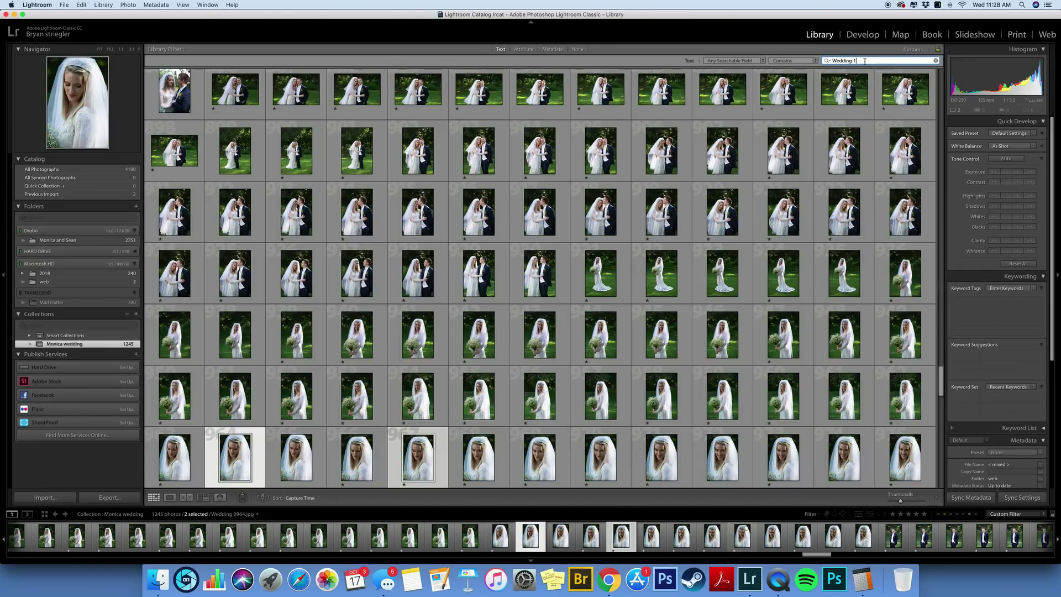
pyautogui.press('Return')
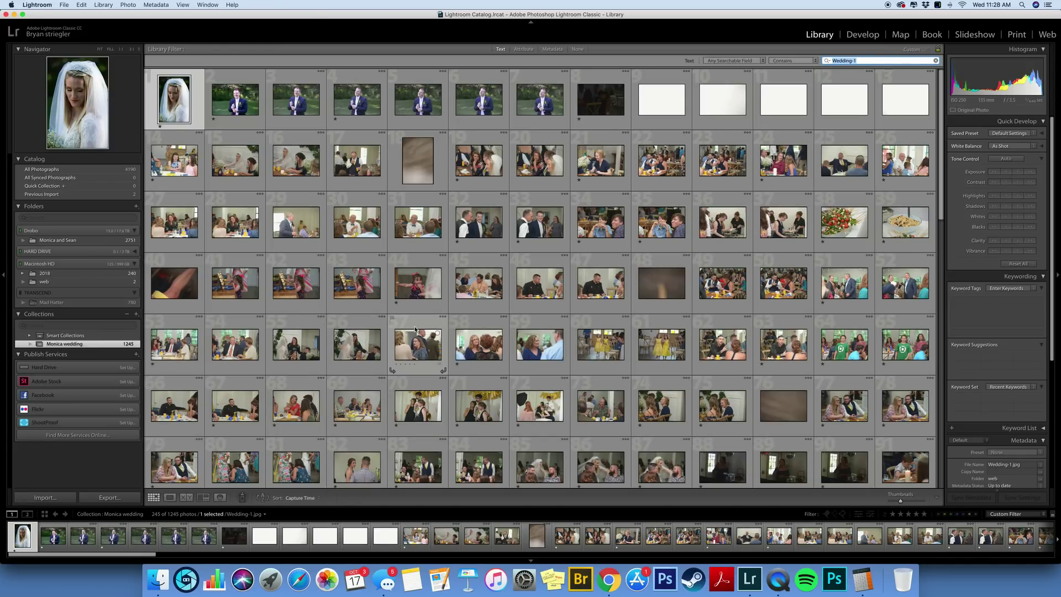
pyautogui.press('Right')
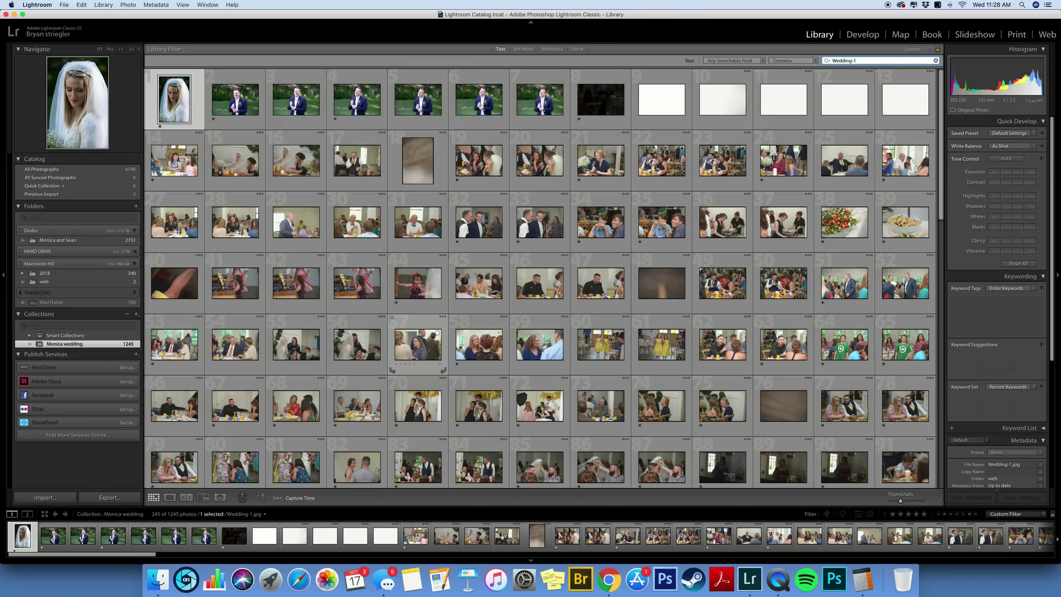
# Inspect matching thumbnails such as Wedding-1000, Wedding-1003, Wedding-1056 and Wedding-1109
pyautogui.click(235, 100)
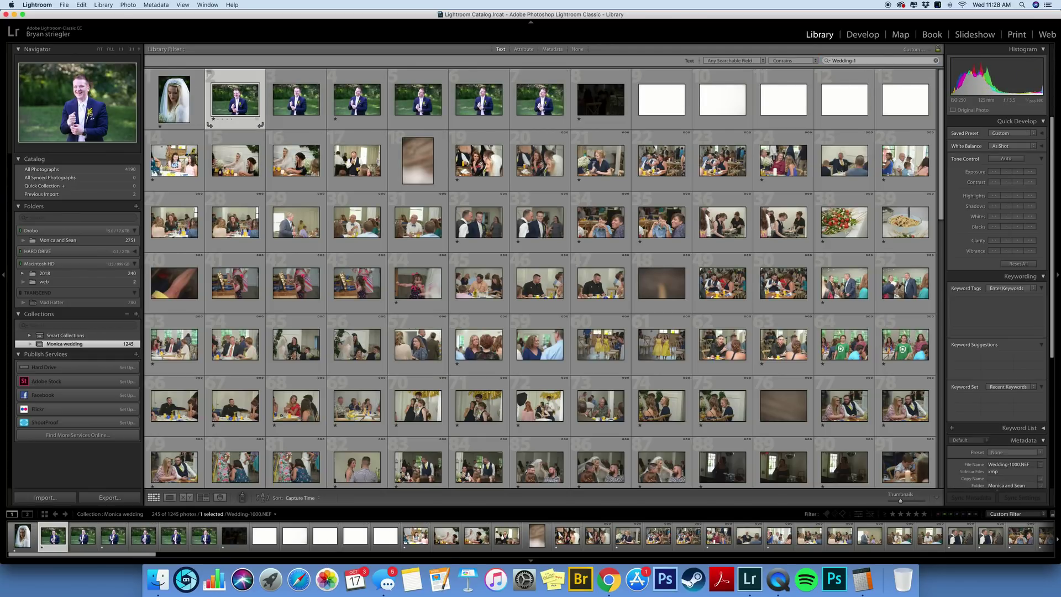
pyautogui.click(296, 100)
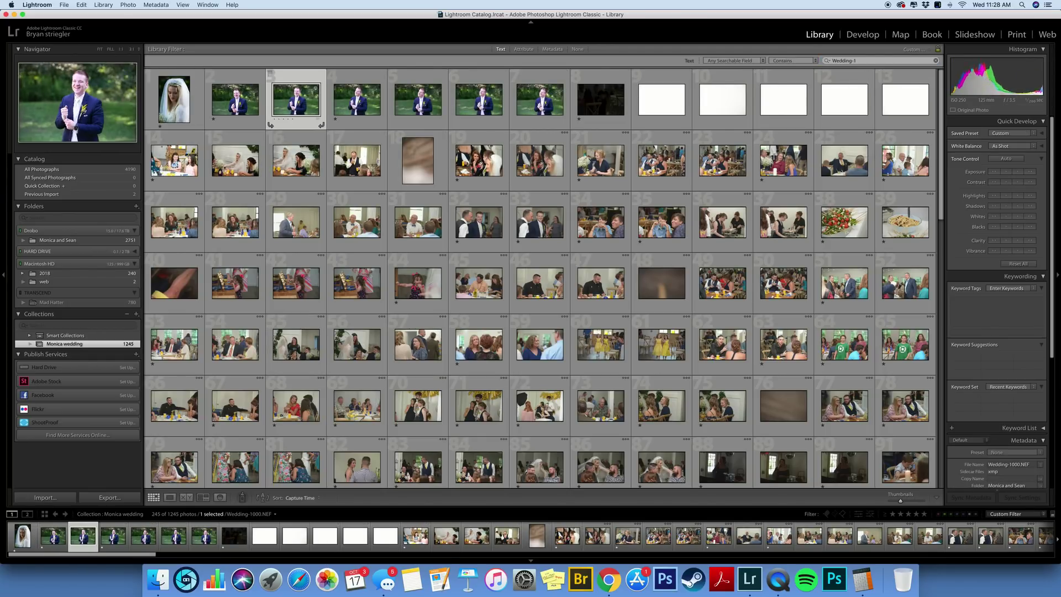
pyautogui.click(417, 100)
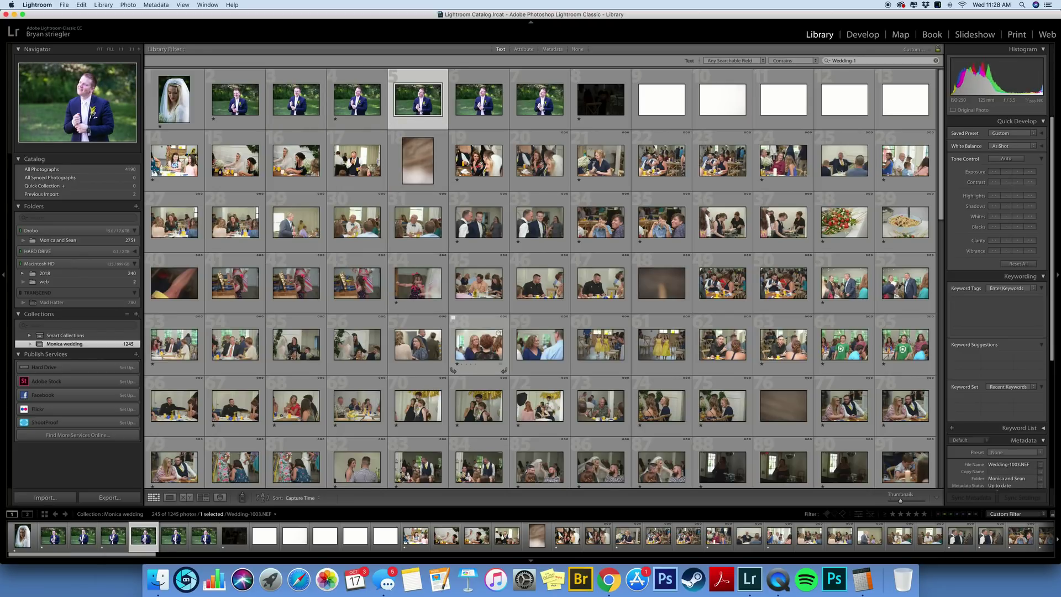
pyautogui.click(478, 344)
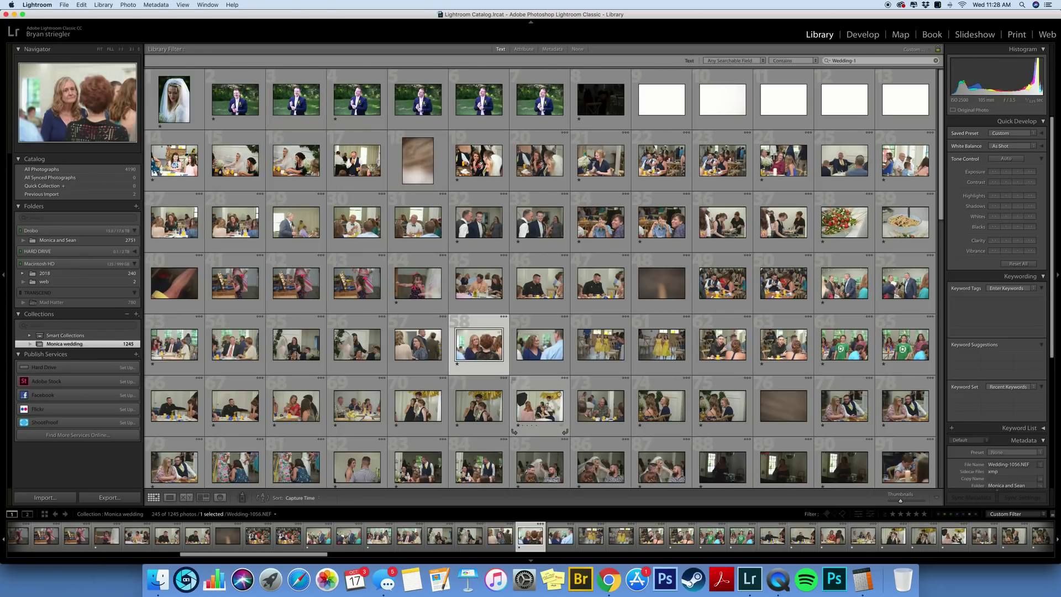
pyautogui.scroll(-3, 540, 409)
pyautogui.click(540, 457)
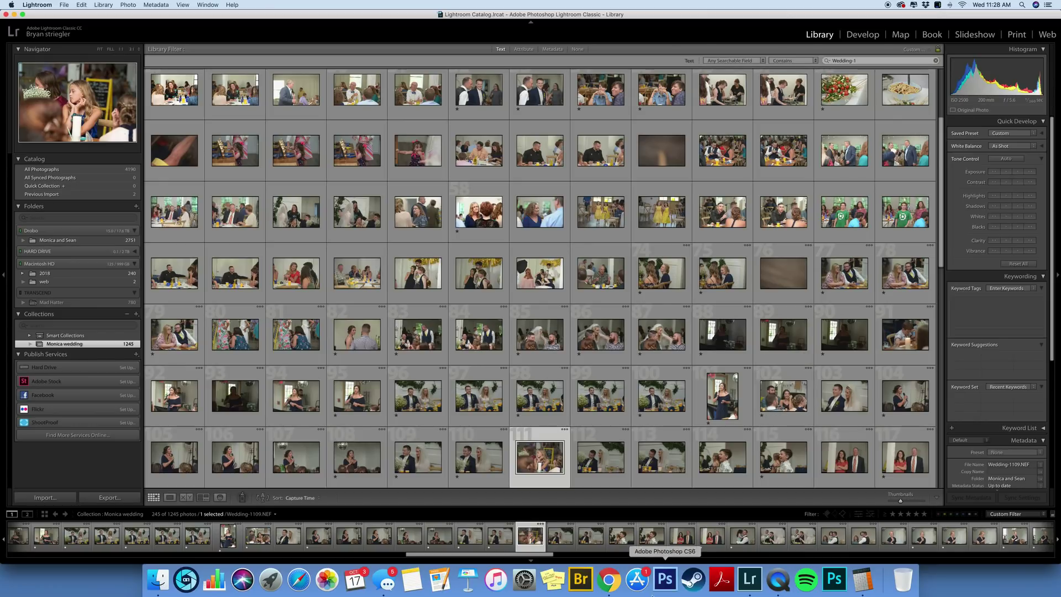
# Copy Wedding 0964 from the ShootProof list and paste it into Lightroom's text search
pyautogui.click(609, 580)
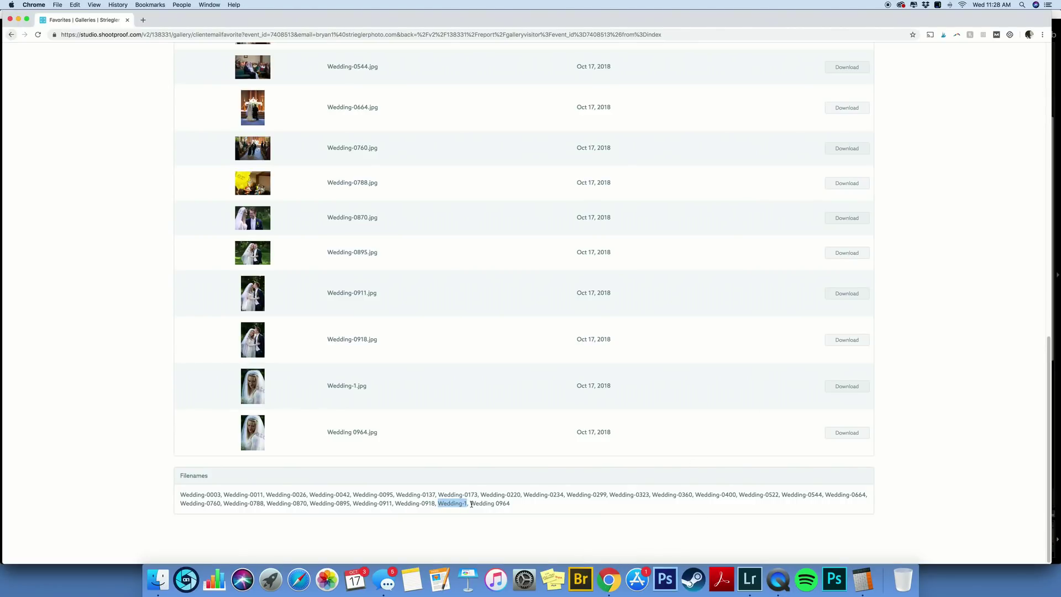
pyautogui.moveTo(470, 503); pyautogui.dragTo(510, 503)
pyautogui.press('super+c')
pyautogui.press('super+Tab')
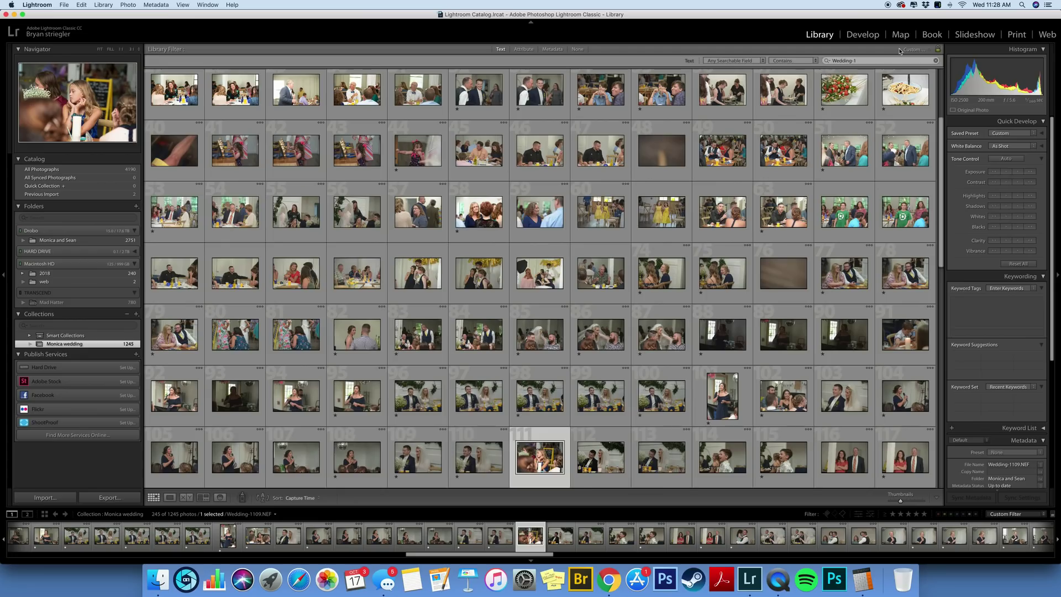
pyautogui.click(932, 62)
pyautogui.press('super+v')
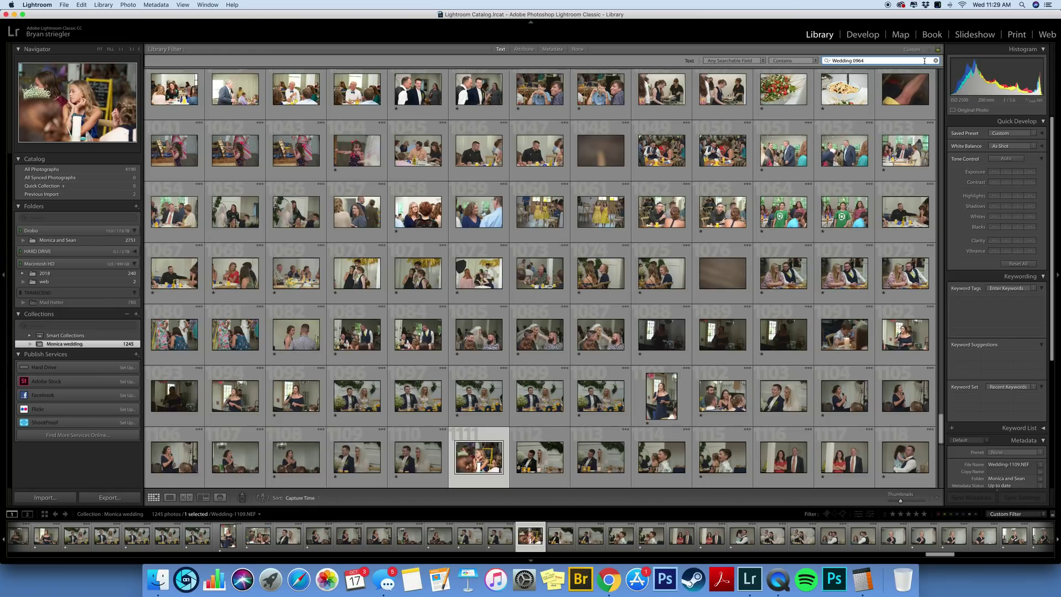
pyautogui.press('Return')
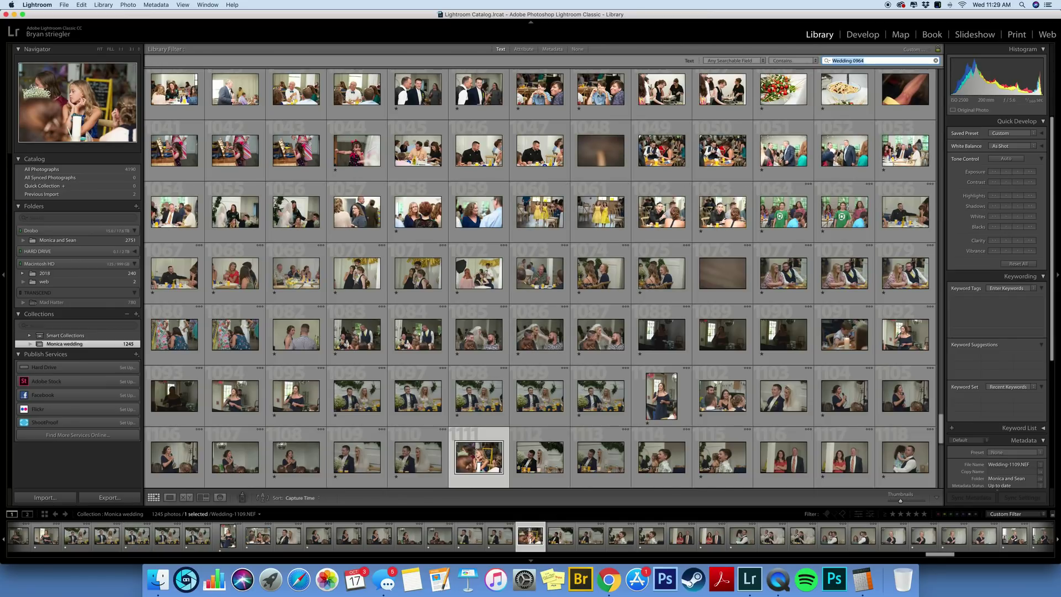
pyautogui.click(848, 61)
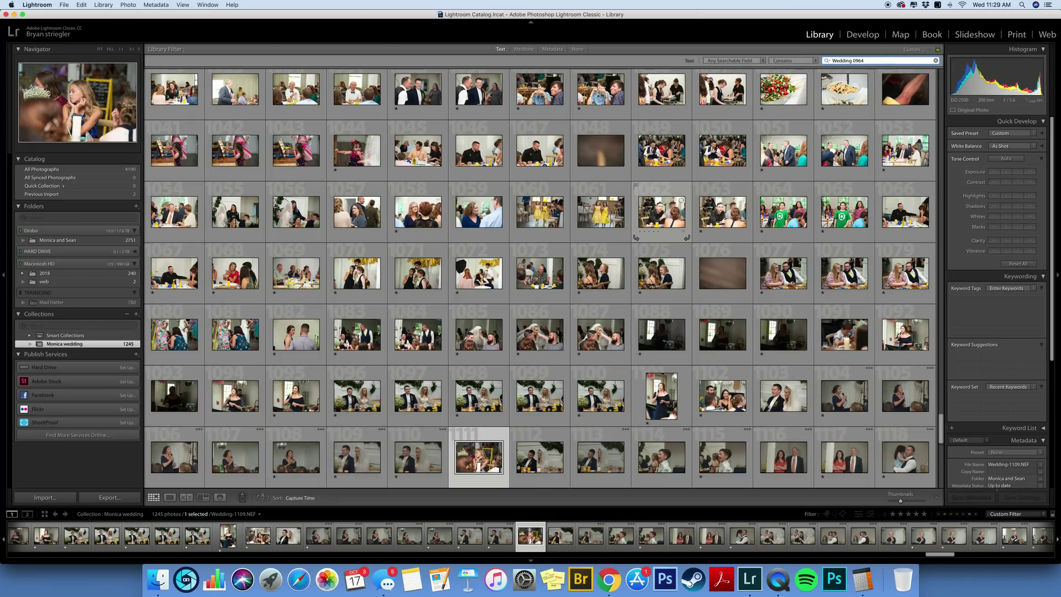
# Copy the first 22 filenames from the ShootProof Filenames list
pyautogui.press('super+Tab')
pyautogui.moveTo(438, 504); pyautogui.dragTo(180, 497)
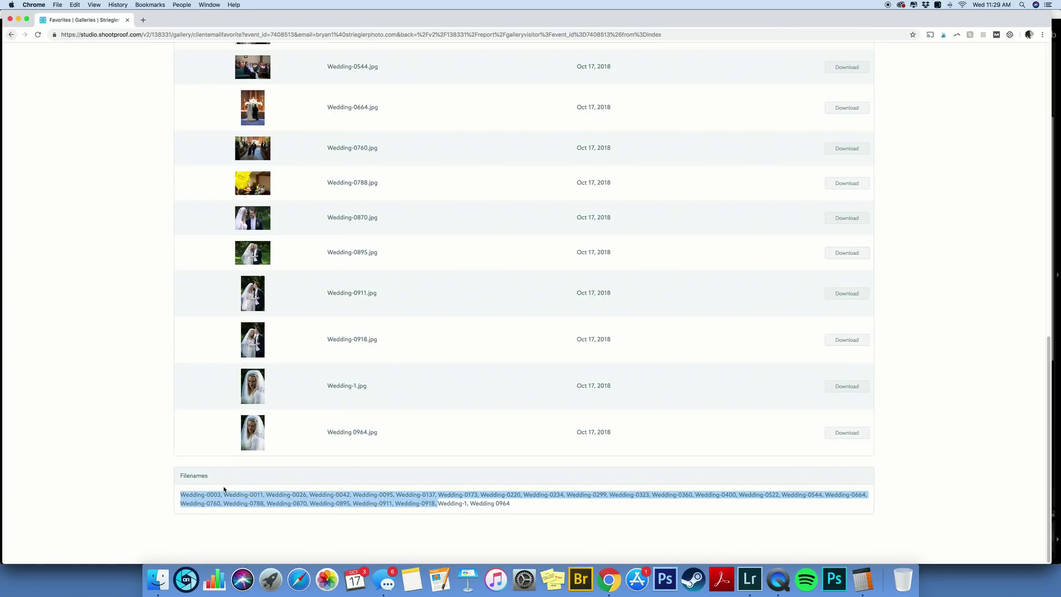
pyautogui.press('super+c')
# Replace Lightroom's text search with the pasted filename list, narrowing the grid to 22 of 1245 photos
pyautogui.click(747, 585)
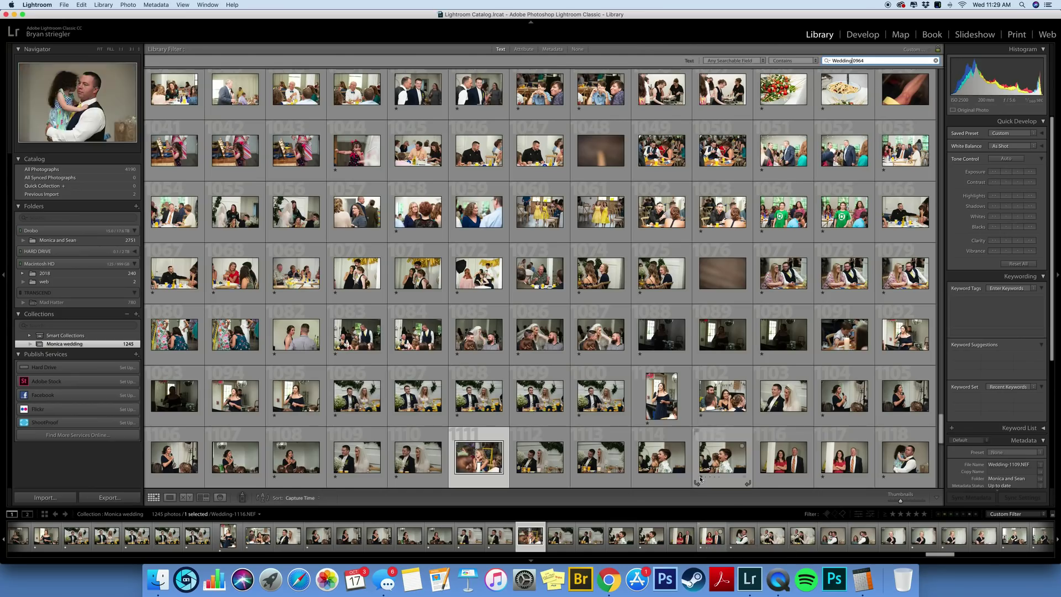
pyautogui.click(937, 62)
pyautogui.click(936, 62)
pyautogui.press('super+v')
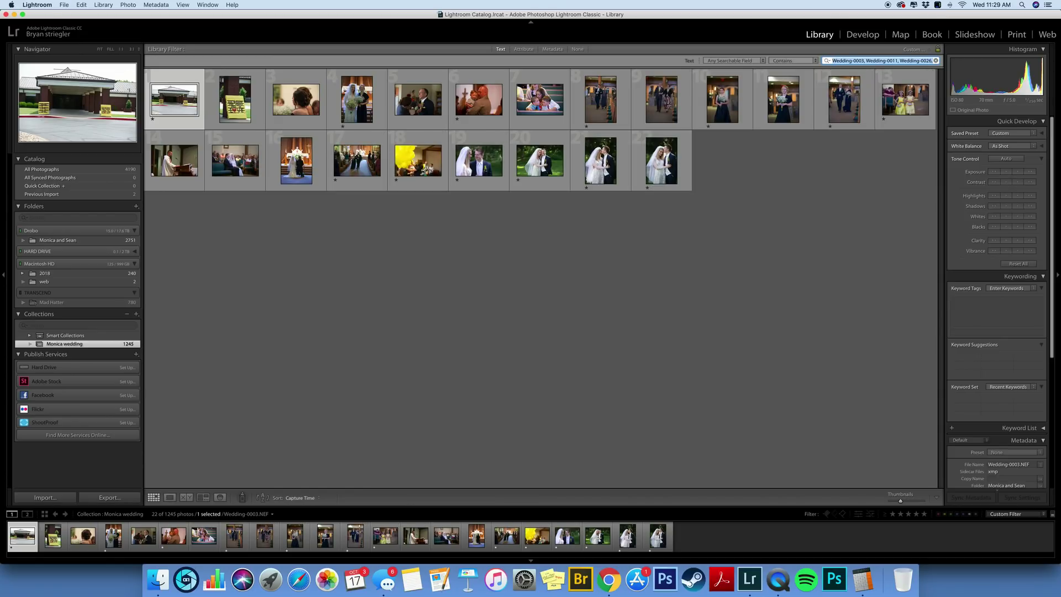
# Select all 22 filtered ShootProof favorite photos in the grid with Cmd-A
pyautogui.click(600, 160)
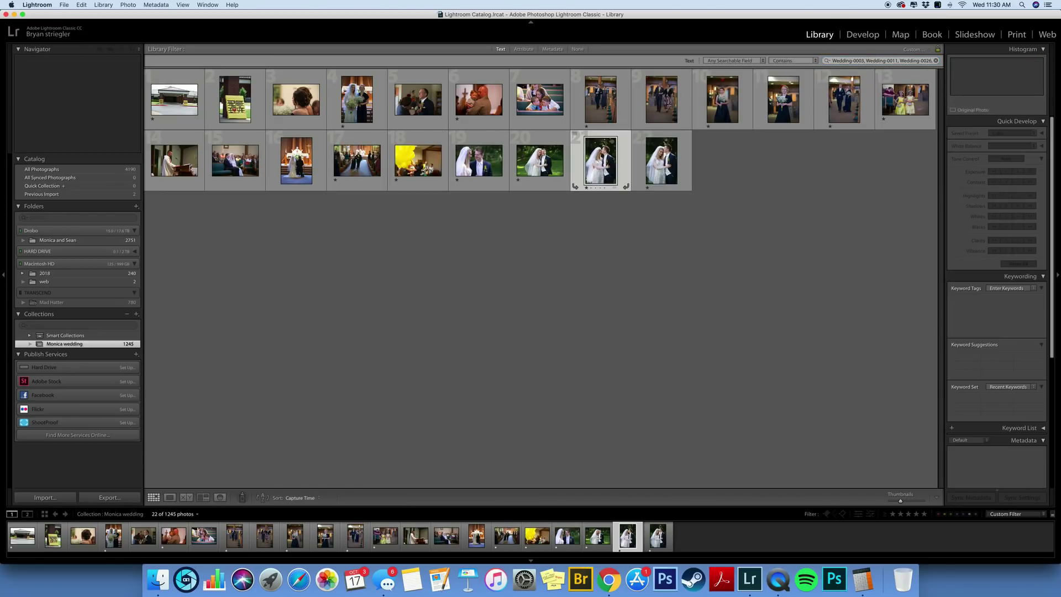
pyautogui.press('super+a')
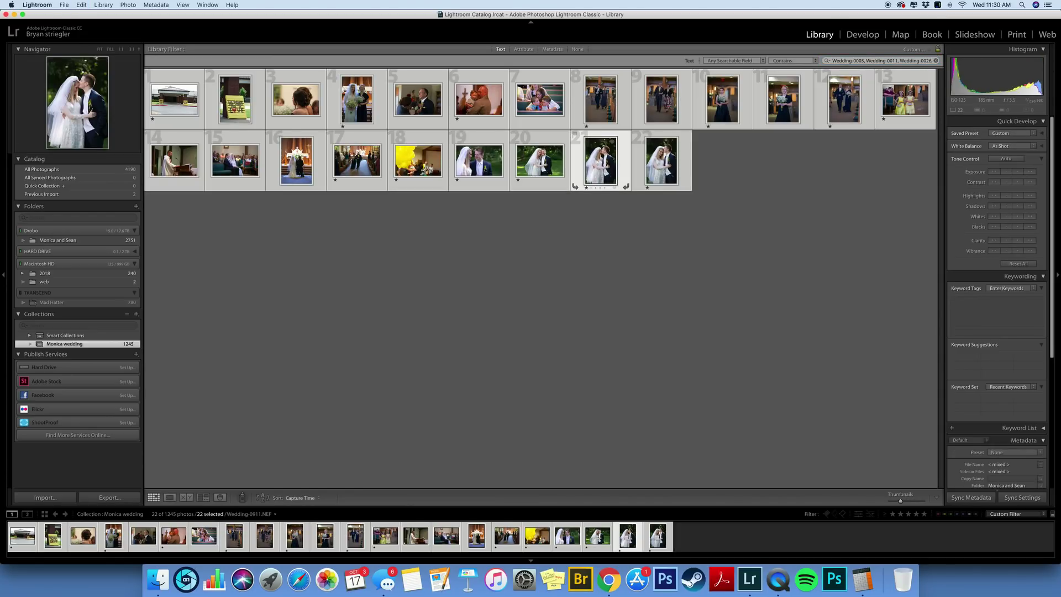